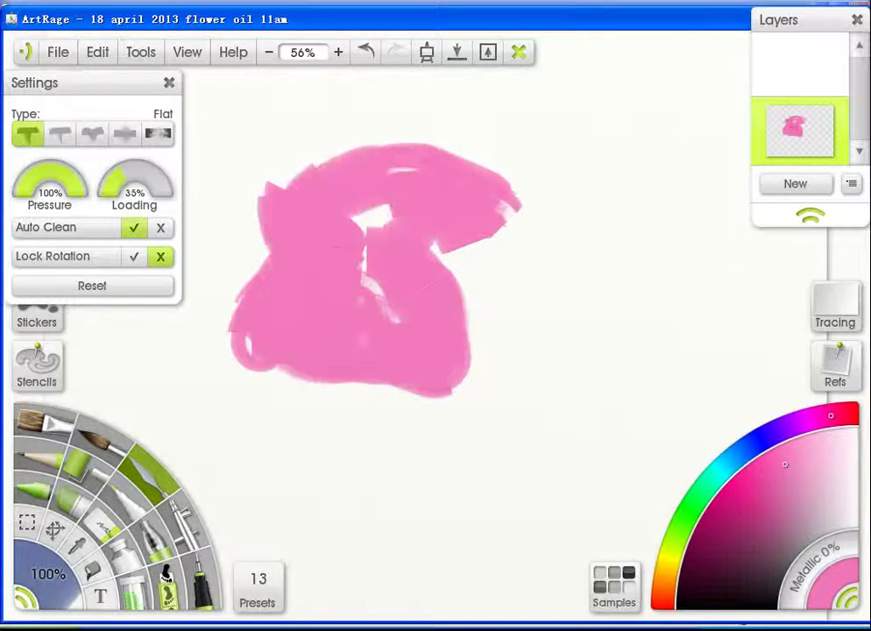
Fill gaps in the large pink flower and shade its centre with darker pink palette-knife strokes.
{"action": "left_click_drag", "start_coordinate": [390, 206], "coordinate": [359, 229]}
{"action": "left_click", "coordinate": [767, 505]}
{"action": "mouse_move", "coordinate": [306, 236]}
{"action": "left_mouse_down"}
{"action": "mouse_move", "coordinate": [346, 290]}
{"action": "mouse_move", "coordinate": [411, 320]}
{"action": "mouse_move", "coordinate": [298, 341]}
{"action": "left_mouse_up"}
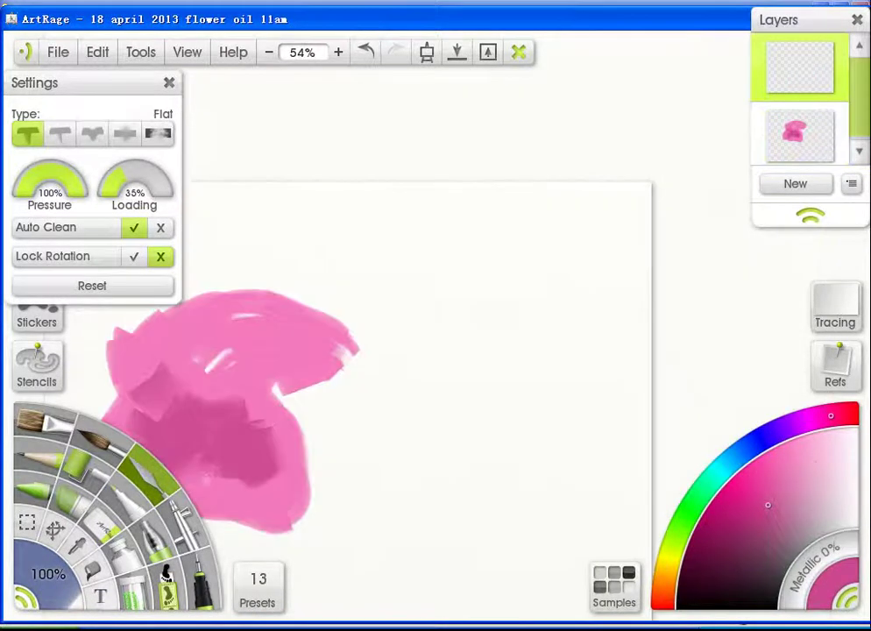
Block in the second flower near the canvas's upper-right corner with pale, dark and medium pink palette-knife strokes.
{"action": "mouse_move", "coordinate": [491, 254]}
{"action": "left_mouse_down"}
{"action": "mouse_move", "coordinate": [525, 211]}
{"action": "mouse_move", "coordinate": [561, 201]}
{"action": "mouse_move", "coordinate": [526, 263]}
{"action": "mouse_move", "coordinate": [560, 368]}
{"action": "mouse_move", "coordinate": [543, 411]}
{"action": "mouse_move", "coordinate": [596, 455]}
{"action": "left_mouse_up"}
{"action": "left_click_drag", "start_coordinate": [486, 377], "coordinate": [512, 315]}
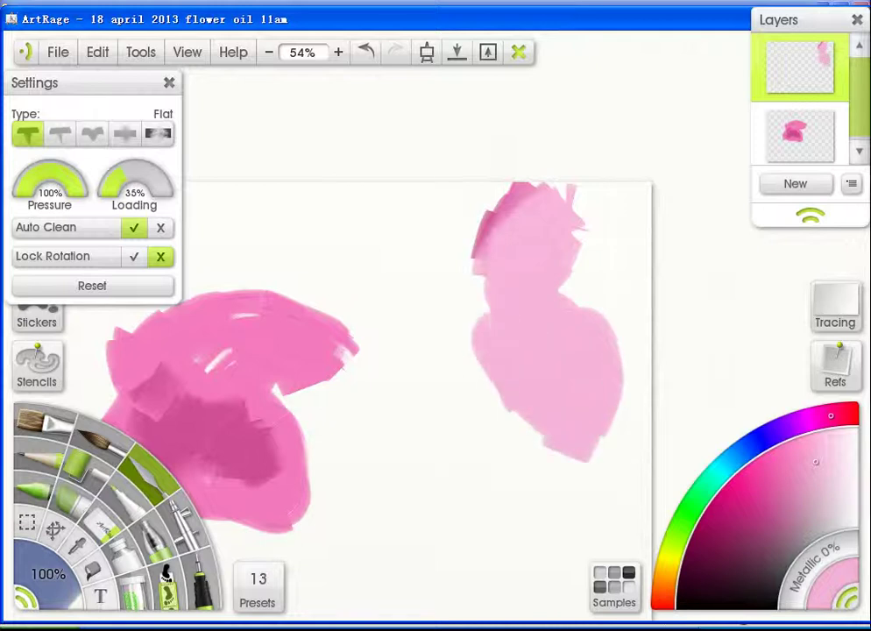
{"action": "left_click", "coordinate": [775, 501]}
{"action": "mouse_move", "coordinate": [595, 298]}
{"action": "left_mouse_down"}
{"action": "mouse_move", "coordinate": [585, 212]}
{"action": "mouse_move", "coordinate": [570, 289]}
{"action": "mouse_move", "coordinate": [487, 311]}
{"action": "left_mouse_up"}
{"action": "left_click", "coordinate": [776, 484]}
{"action": "mouse_move", "coordinate": [508, 219]}
{"action": "left_mouse_down"}
{"action": "mouse_move", "coordinate": [478, 249]}
{"action": "mouse_move", "coordinate": [480, 482]}
{"action": "left_mouse_up"}
{"action": "left_click", "coordinate": [797, 457]}
{"action": "left_click_drag", "start_coordinate": [508, 381], "coordinate": [477, 469]}
{"action": "left_click_drag", "start_coordinate": [521, 429], "coordinate": [469, 377]}
{"action": "left_click_drag", "start_coordinate": [482, 447], "coordinate": [447, 460]}
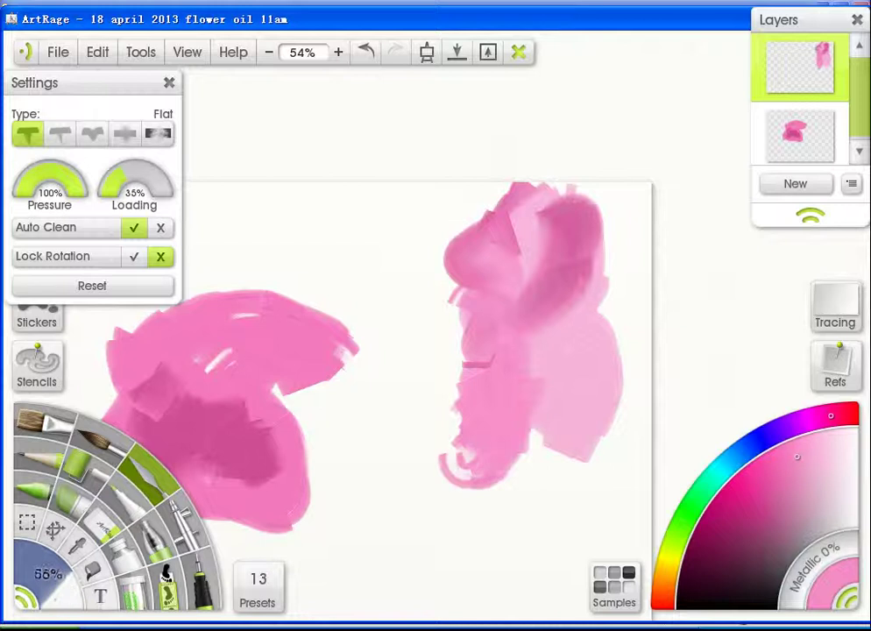
Paint a mint-green stem between the two pink flowers with a peach patch where it meets the second flower.
{"action": "left_click", "coordinate": [707, 483]}
{"action": "mouse_move", "coordinate": [460, 335]}
{"action": "left_mouse_down"}
{"action": "mouse_move", "coordinate": [410, 320]}
{"action": "mouse_move", "coordinate": [335, 318]}
{"action": "left_mouse_up"}
{"action": "left_click_drag", "start_coordinate": [373, 289], "coordinate": [451, 320]}
{"action": "left_click", "coordinate": [665, 579]}
{"action": "left_click_drag", "start_coordinate": [447, 326], "coordinate": [473, 311]}
Shade the second flower's outer petals with crimson at 32% size and blend pale pink highlights between them.
{"action": "left_click", "coordinate": [841, 413]}
{"action": "left_click", "coordinate": [749, 505]}
{"action": "mouse_move", "coordinate": [543, 421]}
{"action": "left_mouse_down"}
{"action": "mouse_move", "coordinate": [585, 432]}
{"action": "mouse_move", "coordinate": [620, 425]}
{"action": "mouse_move", "coordinate": [602, 326]}
{"action": "left_mouse_up"}
{"action": "mouse_move", "coordinate": [589, 290]}
{"action": "left_mouse_down"}
{"action": "mouse_move", "coordinate": [585, 234]}
{"action": "mouse_move", "coordinate": [551, 210]}
{"action": "left_mouse_up"}
{"action": "mouse_move", "coordinate": [539, 258]}
{"action": "left_mouse_down"}
{"action": "mouse_move", "coordinate": [533, 311]}
{"action": "mouse_move", "coordinate": [525, 276]}
{"action": "left_mouse_up"}
{"action": "left_click_drag", "start_coordinate": [66, 585], "coordinate": [42, 570]}
{"action": "mouse_move", "coordinate": [530, 341]}
{"action": "left_mouse_down"}
{"action": "mouse_move", "coordinate": [561, 372]}
{"action": "mouse_move", "coordinate": [627, 346]}
{"action": "left_mouse_up"}
{"action": "left_click", "coordinate": [822, 461]}
{"action": "left_click_drag", "start_coordinate": [604, 412], "coordinate": [578, 433]}
{"action": "left_click_drag", "start_coordinate": [547, 235], "coordinate": [552, 279]}
{"action": "left_click_drag", "start_coordinate": [539, 328], "coordinate": [578, 302]}
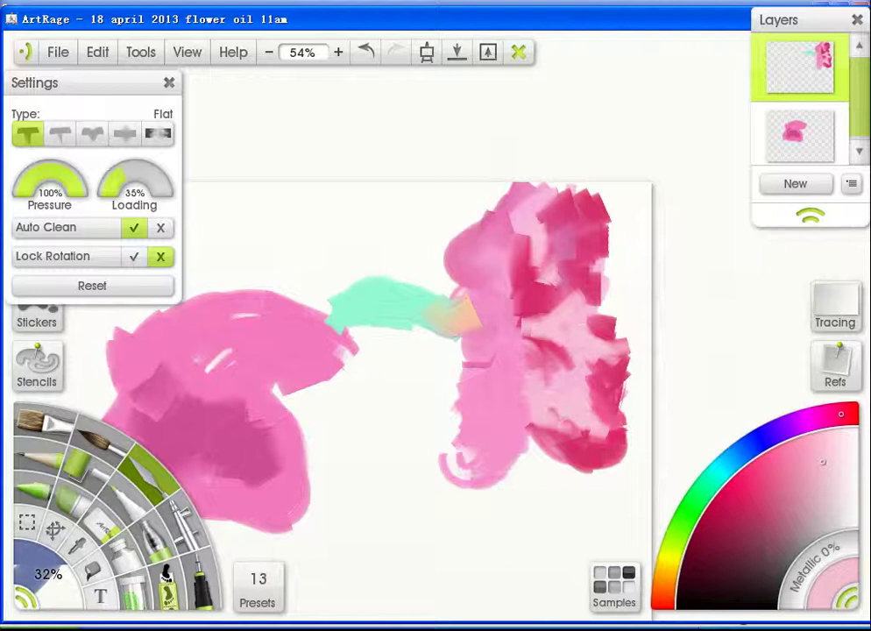
Add peach strokes at 38% size around the petal edges of the large pink flower on its own layer.
{"action": "left_click_drag", "start_coordinate": [459, 350], "coordinate": [398, 306]}
{"action": "scroll", "coordinate": [398, 306], "scroll_direction": "down", "scroll_amount": 3}
{"action": "left_click", "coordinate": [799, 134]}
{"action": "mouse_move", "coordinate": [48, 574]}
{"action": "left_mouse_down"}
{"action": "mouse_move", "coordinate": [88, 560]}
{"action": "mouse_move", "coordinate": [51, 575]}
{"action": "left_mouse_up"}
{"action": "left_click", "coordinate": [665, 579]}
{"action": "left_click", "coordinate": [814, 456]}
{"action": "left_click_drag", "start_coordinate": [255, 294], "coordinate": [216, 302]}
{"action": "mouse_move", "coordinate": [235, 349]}
{"action": "left_mouse_down"}
{"action": "mouse_move", "coordinate": [228, 374]}
{"action": "mouse_move", "coordinate": [252, 387]}
{"action": "left_mouse_up"}
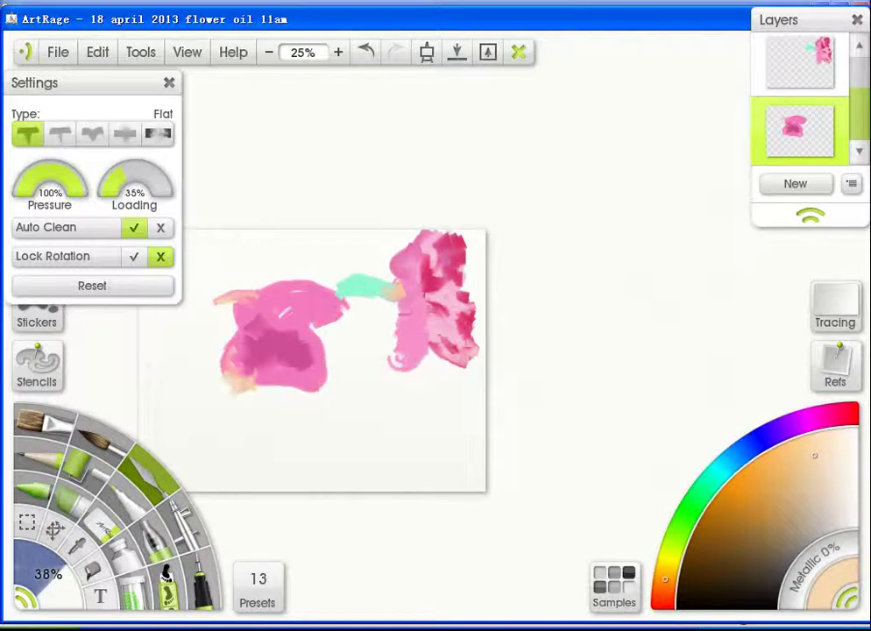
{"action": "mouse_move", "coordinate": [312, 335]}
{"action": "left_mouse_down"}
{"action": "mouse_move", "coordinate": [315, 382]}
{"action": "mouse_move", "coordinate": [285, 391]}
{"action": "left_mouse_up"}
{"action": "left_click_drag", "start_coordinate": [240, 326], "coordinate": [254, 334]}
{"action": "mouse_move", "coordinate": [285, 285]}
{"action": "left_mouse_down"}
{"action": "mouse_move", "coordinate": [322, 283]}
{"action": "mouse_move", "coordinate": [354, 314]}
{"action": "left_mouse_up"}
{"action": "left_click_drag", "start_coordinate": [351, 314], "coordinate": [322, 322]}
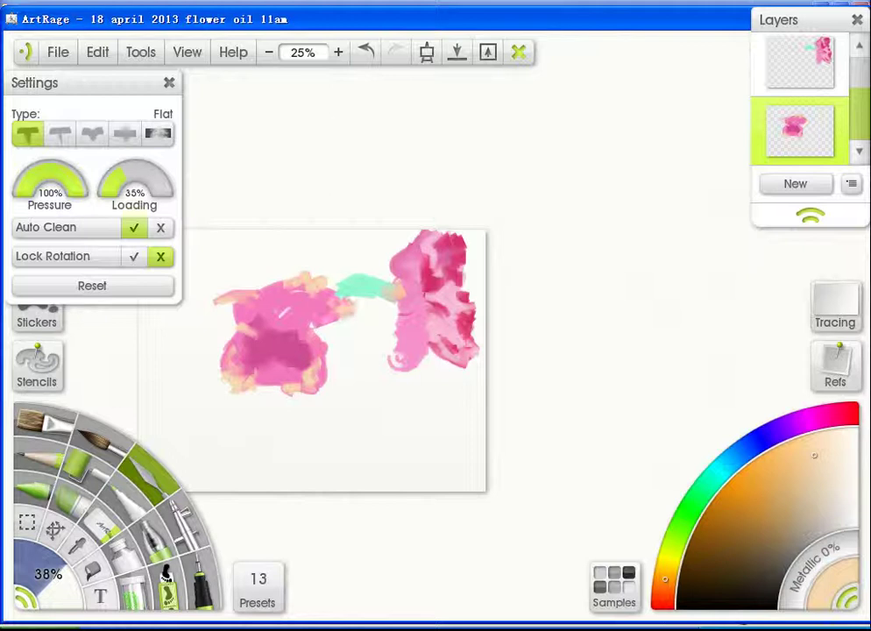
Streak crimson through the dark centre of the large pink flower.
{"action": "mouse_move", "coordinate": [261, 311]}
{"action": "left_mouse_down"}
{"action": "mouse_move", "coordinate": [303, 323]}
{"action": "mouse_move", "coordinate": [324, 314]}
{"action": "mouse_move", "coordinate": [285, 345]}
{"action": "left_mouse_up"}
{"action": "left_click", "coordinate": [839, 414]}
{"action": "left_click", "coordinate": [749, 492]}
Erase the stray crimson mark from the large flower's layer with the eraser at 100% size.
{"action": "left_click", "coordinate": [799, 63]}
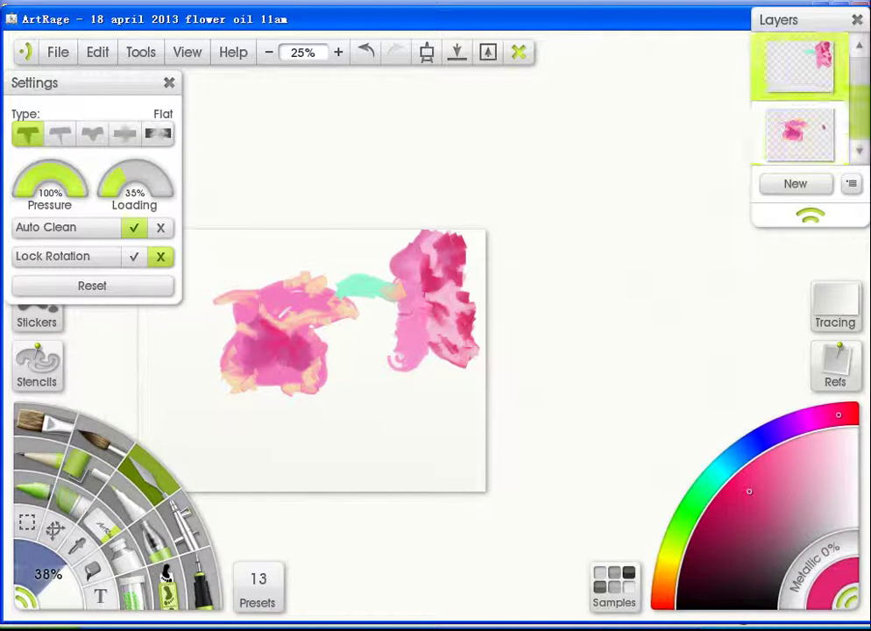
{"action": "left_click", "coordinate": [799, 130]}
{"action": "left_click", "coordinate": [102, 524]}
{"action": "left_click_drag", "start_coordinate": [49, 574], "coordinate": [84, 560]}
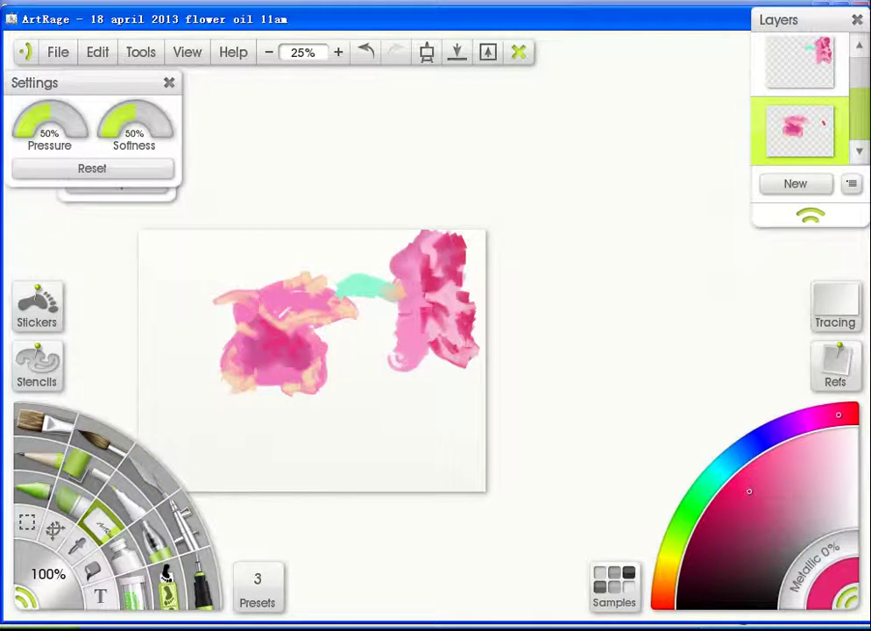
Add a new layer with the palette knife at 100% size, trying and undoing a black stroke on it.
{"action": "left_click", "coordinate": [151, 469]}
{"action": "left_click", "coordinate": [703, 489]}
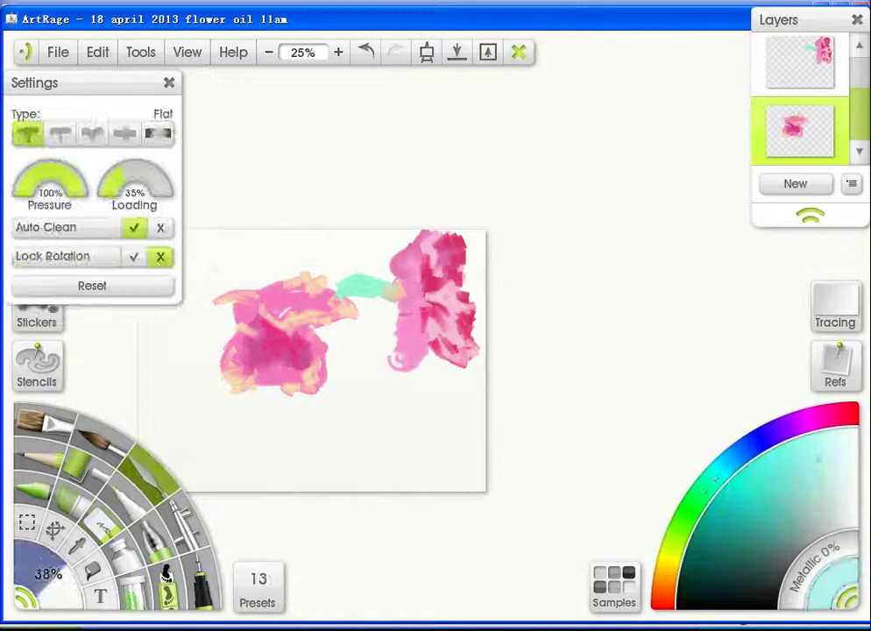
{"action": "left_click", "coordinate": [199, 582]}
{"action": "left_click", "coordinate": [776, 606]}
{"action": "left_click", "coordinate": [151, 469]}
{"action": "left_click_drag", "start_coordinate": [48, 574], "coordinate": [84, 561]}
{"action": "scroll", "coordinate": [312, 359], "scroll_direction": "up", "scroll_amount": 2}
{"action": "left_click", "coordinate": [794, 184]}
{"action": "left_click_drag", "start_coordinate": [380, 319], "coordinate": [370, 379]}
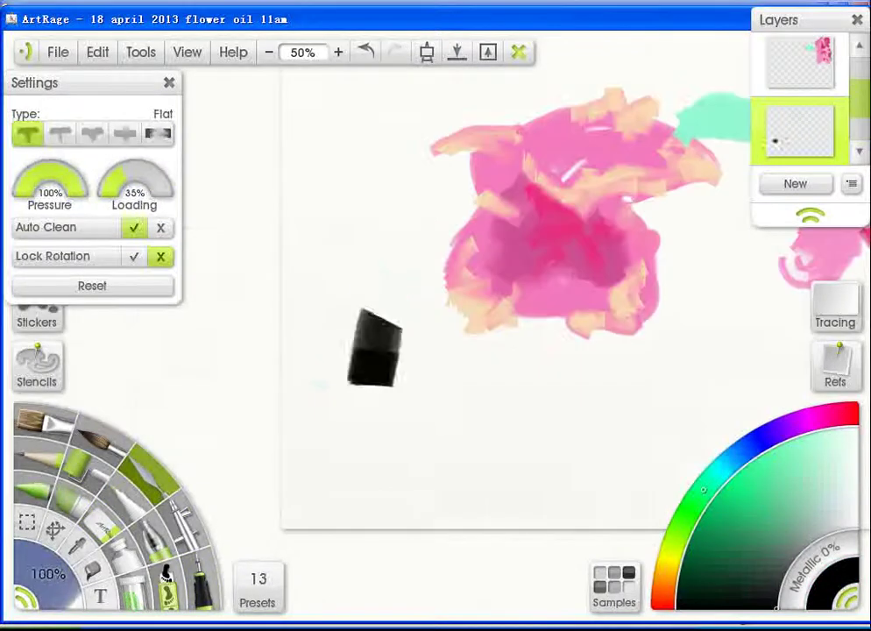
{"action": "key", "text": "ctrl+z"}
Block in a pale cyan flower shape at the canvas's left edge, below the large pink flower.
{"action": "left_click", "coordinate": [723, 469]}
{"action": "left_click", "coordinate": [830, 451]}
{"action": "mouse_move", "coordinate": [387, 274]}
{"action": "left_mouse_down"}
{"action": "mouse_move", "coordinate": [352, 371]}
{"action": "mouse_move", "coordinate": [321, 385]}
{"action": "left_mouse_up"}
{"action": "left_click_drag", "start_coordinate": [398, 338], "coordinate": [308, 416]}
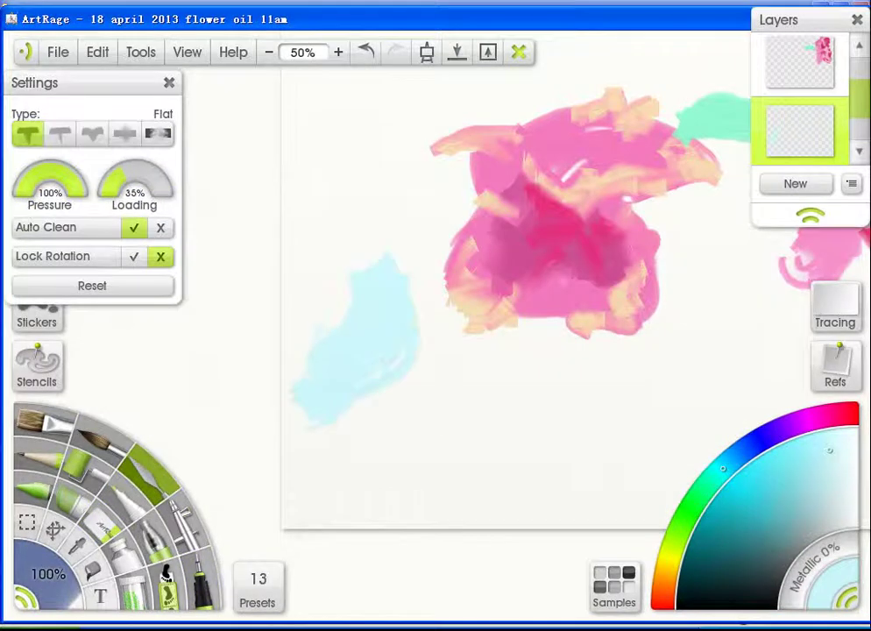
{"action": "left_click_drag", "start_coordinate": [349, 298], "coordinate": [324, 324]}
Block in a lavender-blue flower shape at the bottom of the canvas, under the large pink flower.
{"action": "left_click", "coordinate": [753, 444]}
{"action": "mouse_move", "coordinate": [469, 407]}
{"action": "left_mouse_down"}
{"action": "mouse_move", "coordinate": [469, 469]}
{"action": "mouse_move", "coordinate": [526, 392]}
{"action": "mouse_move", "coordinate": [547, 416]}
{"action": "mouse_move", "coordinate": [425, 412]}
{"action": "mouse_move", "coordinate": [456, 490]}
{"action": "mouse_move", "coordinate": [434, 521]}
{"action": "left_mouse_up"}
{"action": "left_click_drag", "start_coordinate": [539, 438], "coordinate": [552, 508]}
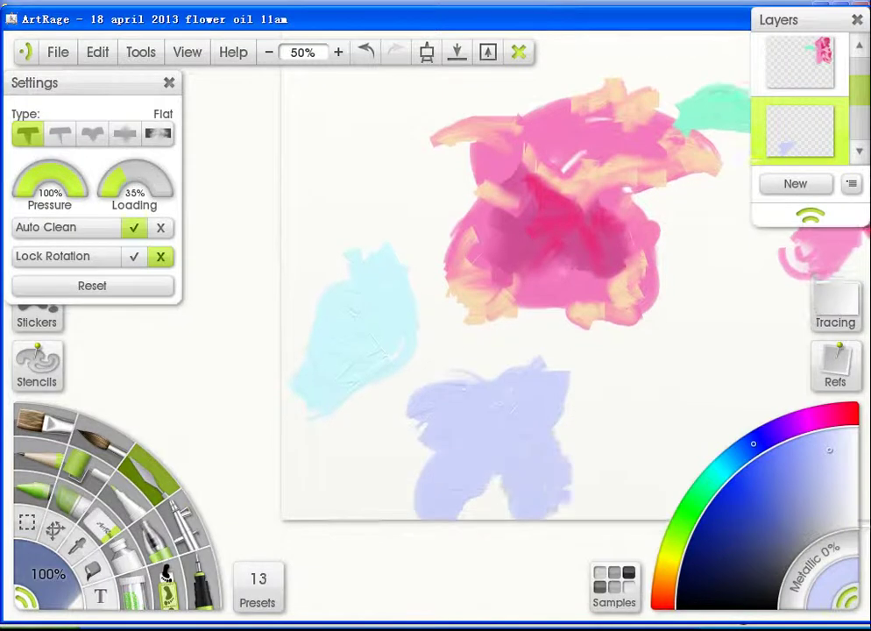
Add a new layer and paint pale mint-green leaves and a curving stem across the lower right of the canvas.
{"action": "scroll", "coordinate": [396, 312], "scroll_direction": "down", "scroll_amount": 2}
{"action": "left_click", "coordinate": [794, 183]}
{"action": "left_click", "coordinate": [720, 472]}
{"action": "mouse_move", "coordinate": [70, 573]}
{"action": "left_mouse_down"}
{"action": "mouse_move", "coordinate": [26, 573]}
{"action": "mouse_move", "coordinate": [87, 574]}
{"action": "left_mouse_up"}
{"action": "left_click", "coordinate": [700, 493]}
{"action": "mouse_move", "coordinate": [569, 311]}
{"action": "left_mouse_down"}
{"action": "mouse_move", "coordinate": [637, 352]}
{"action": "mouse_move", "coordinate": [662, 386]}
{"action": "left_mouse_up"}
{"action": "left_click_drag", "start_coordinate": [614, 354], "coordinate": [552, 372]}
{"action": "left_click_drag", "start_coordinate": [629, 385], "coordinate": [556, 410]}
{"action": "left_click_drag", "start_coordinate": [574, 302], "coordinate": [536, 307]}
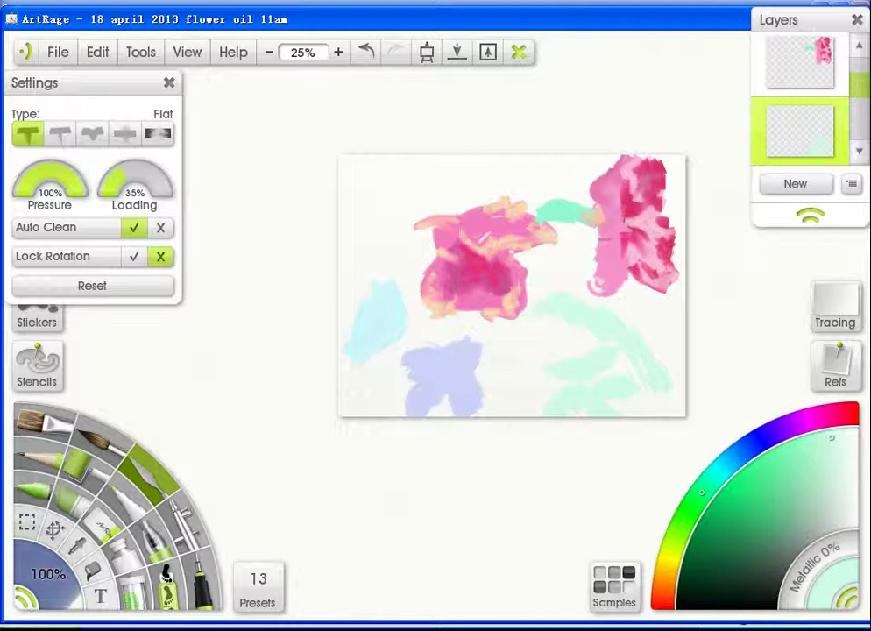
{"action": "left_click_drag", "start_coordinate": [496, 331], "coordinate": [533, 386]}
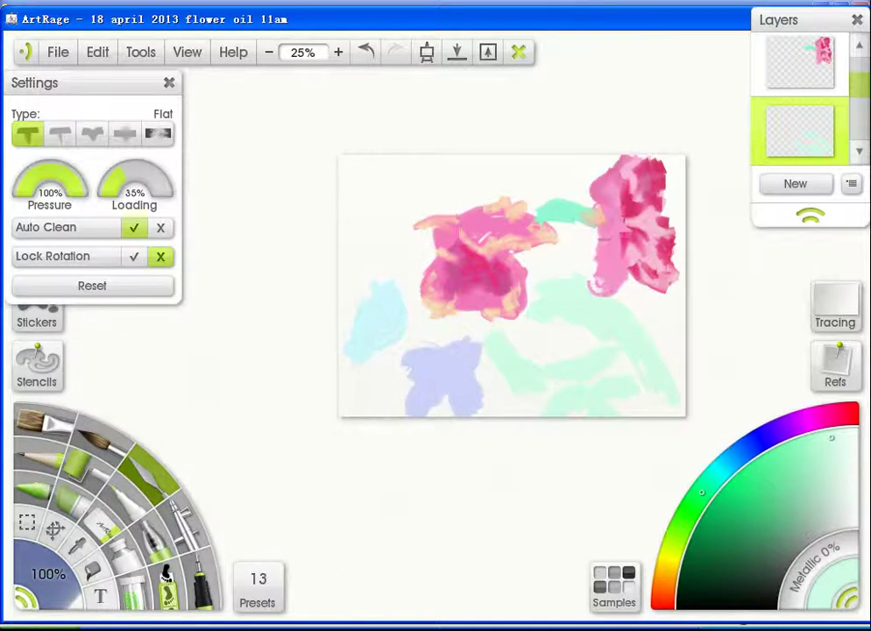
{"action": "left_click", "coordinate": [102, 525]}
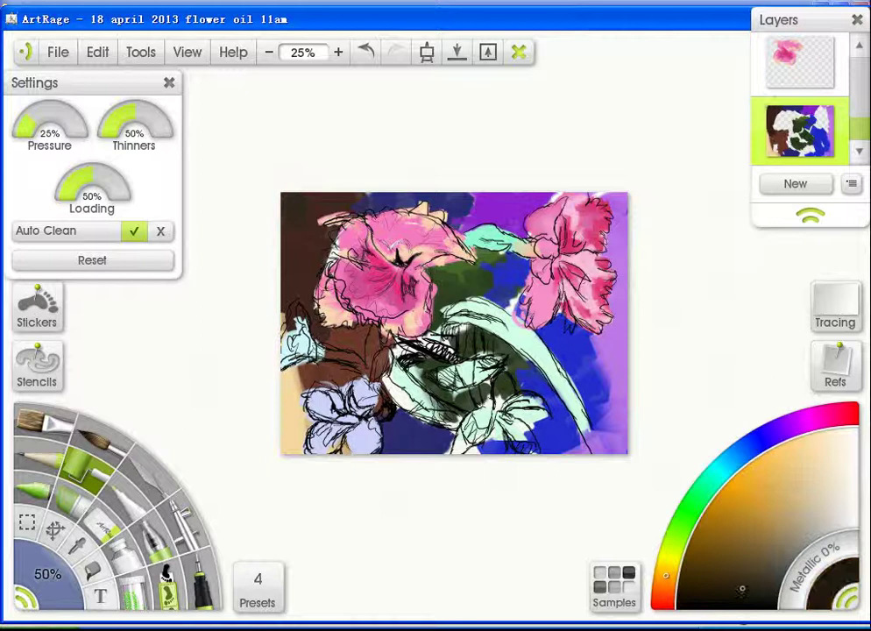
Roll lilac and pale pink over the background at the right edge, between the central leaves and along the bottom.
{"action": "left_click_drag", "start_coordinate": [618, 200], "coordinate": [618, 360]}
{"action": "left_click", "coordinate": [816, 417]}
{"action": "left_click", "coordinate": [846, 436]}
{"action": "left_click_drag", "start_coordinate": [490, 302], "coordinate": [504, 385]}
{"action": "mouse_move", "coordinate": [473, 342]}
{"action": "left_mouse_down"}
{"action": "mouse_move", "coordinate": [434, 368]}
{"action": "mouse_move", "coordinate": [459, 401]}
{"action": "mouse_move", "coordinate": [486, 394]}
{"action": "mouse_move", "coordinate": [438, 326]}
{"action": "mouse_move", "coordinate": [378, 373]}
{"action": "mouse_move", "coordinate": [429, 389]}
{"action": "mouse_move", "coordinate": [443, 412]}
{"action": "left_mouse_up"}
{"action": "left_click", "coordinate": [758, 478]}
{"action": "left_click", "coordinate": [819, 450]}
{"action": "mouse_move", "coordinate": [481, 443]}
{"action": "left_mouse_down"}
{"action": "mouse_move", "coordinate": [534, 438]}
{"action": "mouse_move", "coordinate": [565, 447]}
{"action": "left_mouse_up"}
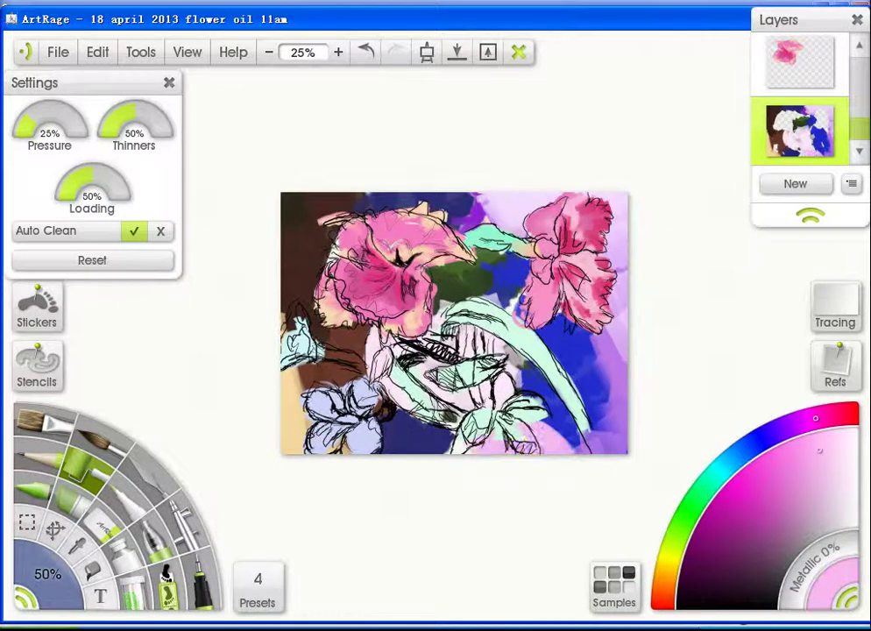
Recolour background patches with purple at the top, bright green in the middle and yellow along the left edge.
{"action": "left_click", "coordinate": [765, 437]}
{"action": "left_click", "coordinate": [742, 510]}
{"action": "mouse_move", "coordinate": [460, 206]}
{"action": "left_mouse_down"}
{"action": "mouse_move", "coordinate": [492, 214]}
{"action": "mouse_move", "coordinate": [494, 197]}
{"action": "mouse_move", "coordinate": [449, 224]}
{"action": "mouse_move", "coordinate": [490, 199]}
{"action": "left_mouse_up"}
{"action": "left_click", "coordinate": [786, 427]}
{"action": "left_click", "coordinate": [743, 501]}
{"action": "left_click", "coordinate": [686, 516]}
{"action": "mouse_move", "coordinate": [438, 271]}
{"action": "left_mouse_down"}
{"action": "mouse_move", "coordinate": [455, 290]}
{"action": "mouse_move", "coordinate": [468, 276]}
{"action": "left_mouse_up"}
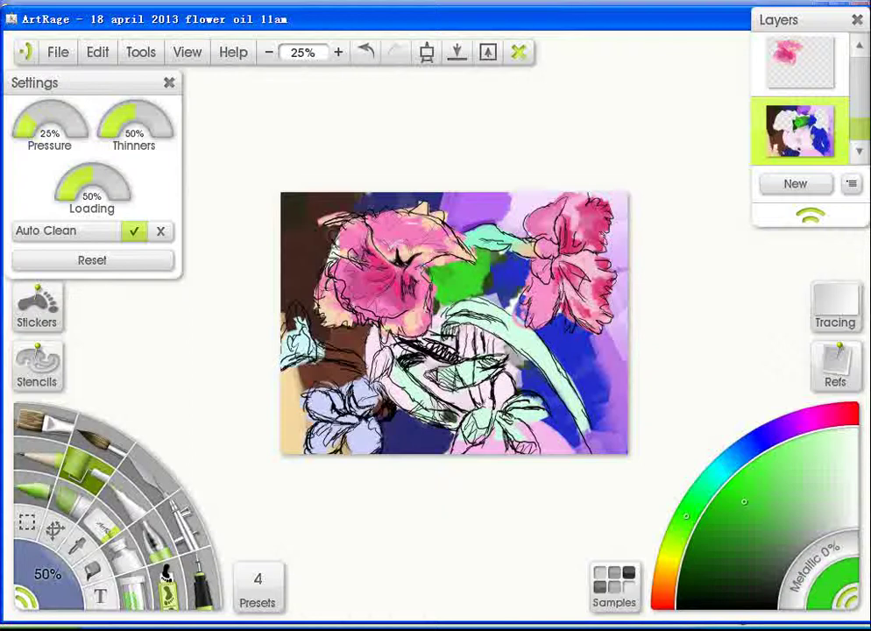
{"action": "left_click_drag", "start_coordinate": [294, 369], "coordinate": [302, 431]}
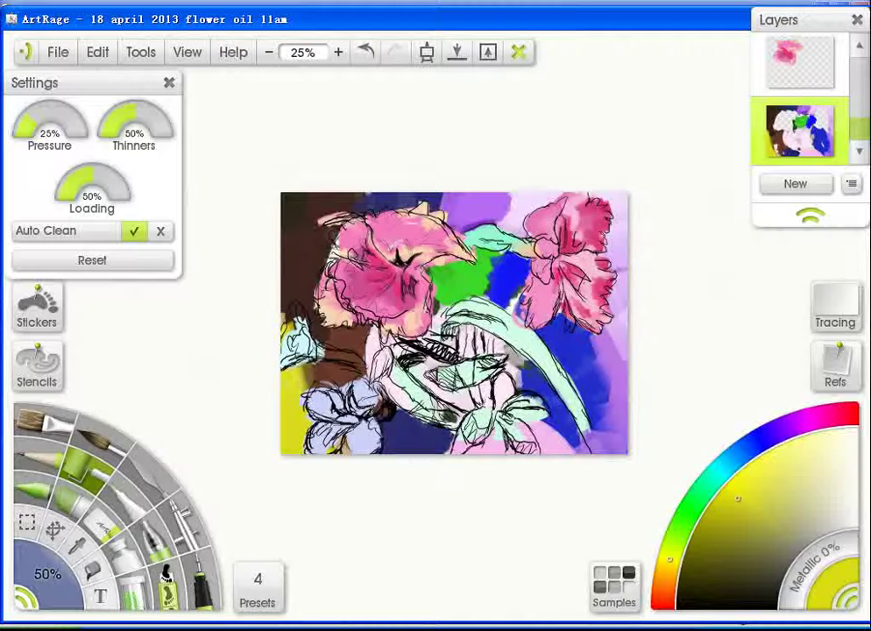
Erase excess colour around the leaves and the left-edge flower with its stem, using the eraser at 37% size.
{"action": "key", "text": "e"}
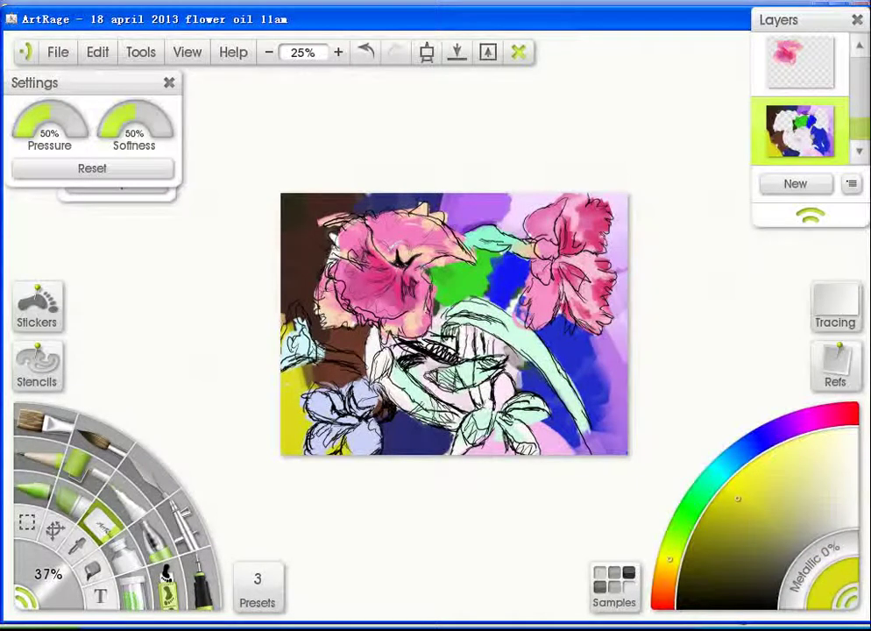
{"action": "scroll", "coordinate": [799, 98], "scroll_direction": "up", "scroll_amount": 3}
{"action": "left_click", "coordinate": [798, 67]}
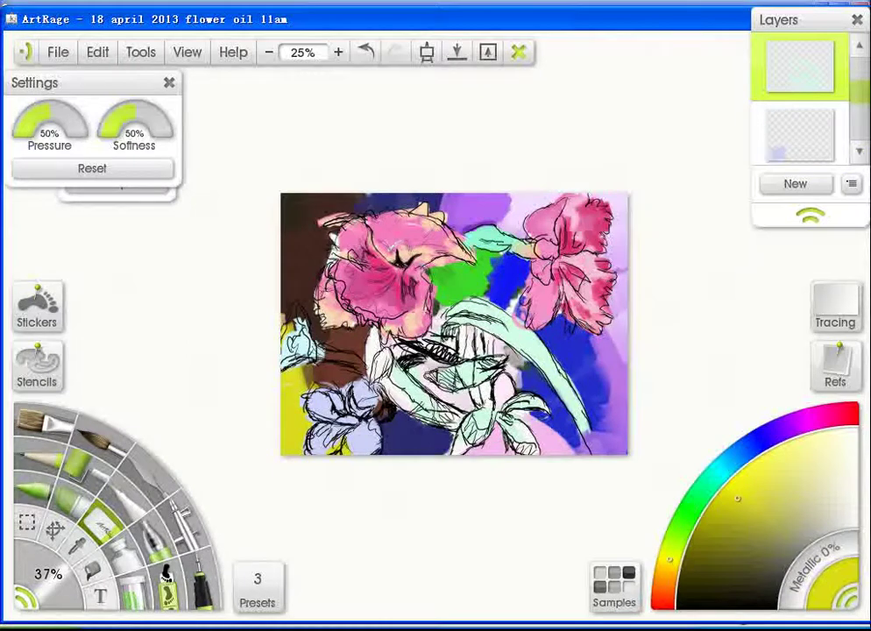
{"action": "scroll", "coordinate": [799, 98], "scroll_direction": "down", "scroll_amount": 3}
{"action": "left_click", "coordinate": [799, 131]}
{"action": "mouse_move", "coordinate": [293, 333]}
{"action": "left_mouse_down"}
{"action": "mouse_move", "coordinate": [301, 310]}
{"action": "mouse_move", "coordinate": [352, 360]}
{"action": "mouse_move", "coordinate": [344, 353]}
{"action": "left_mouse_up"}
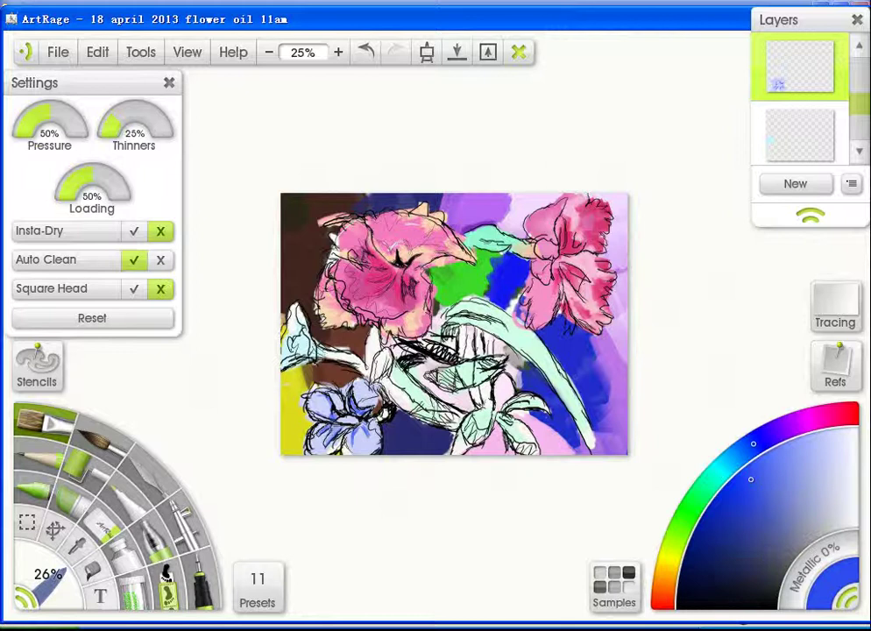
Shade the left-edge flower and stem with turquoise and paint the small bud beside the blue flower crimson.
{"action": "left_click", "coordinate": [297, 318], "text": "alt"}
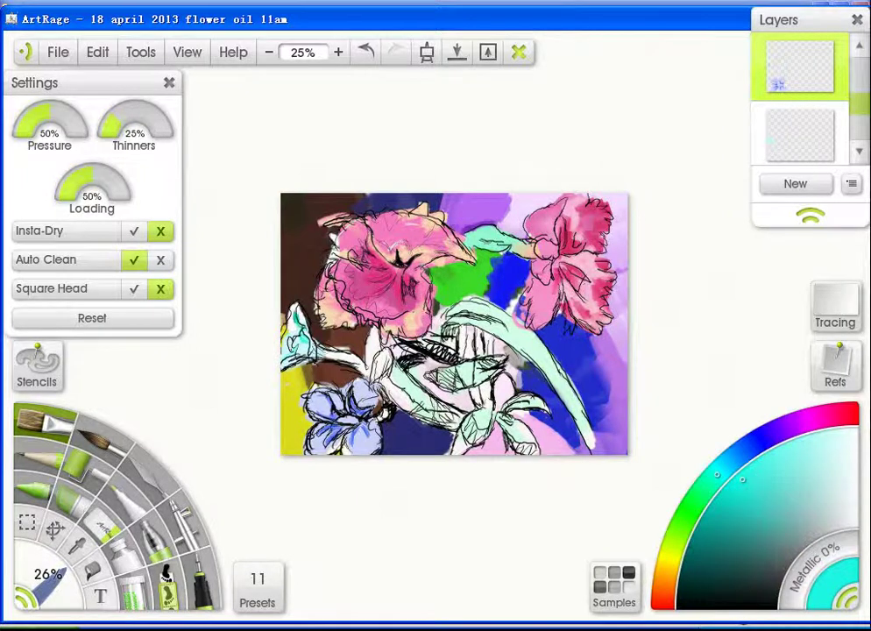
{"action": "left_click", "coordinate": [797, 465]}
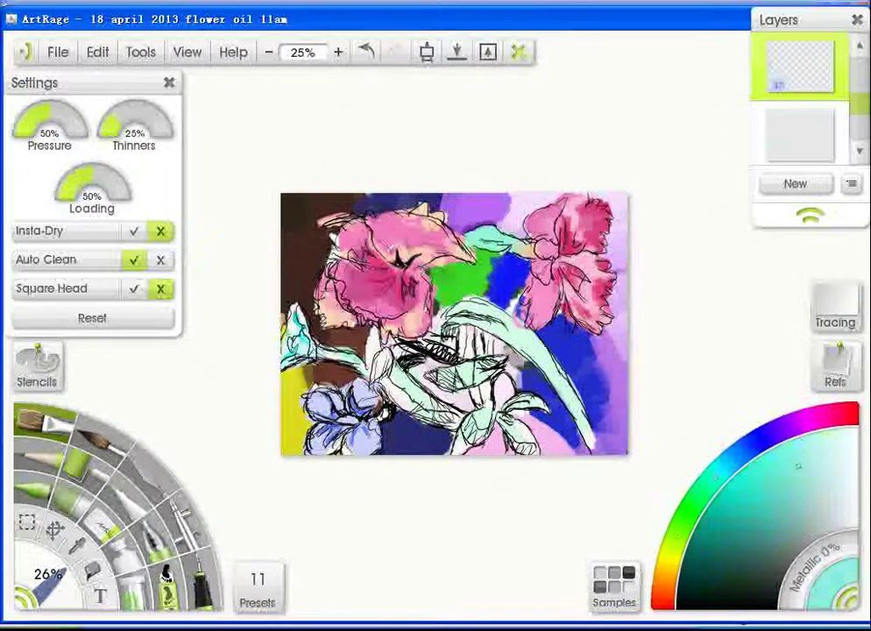
{"action": "left_click", "coordinate": [663, 586]}
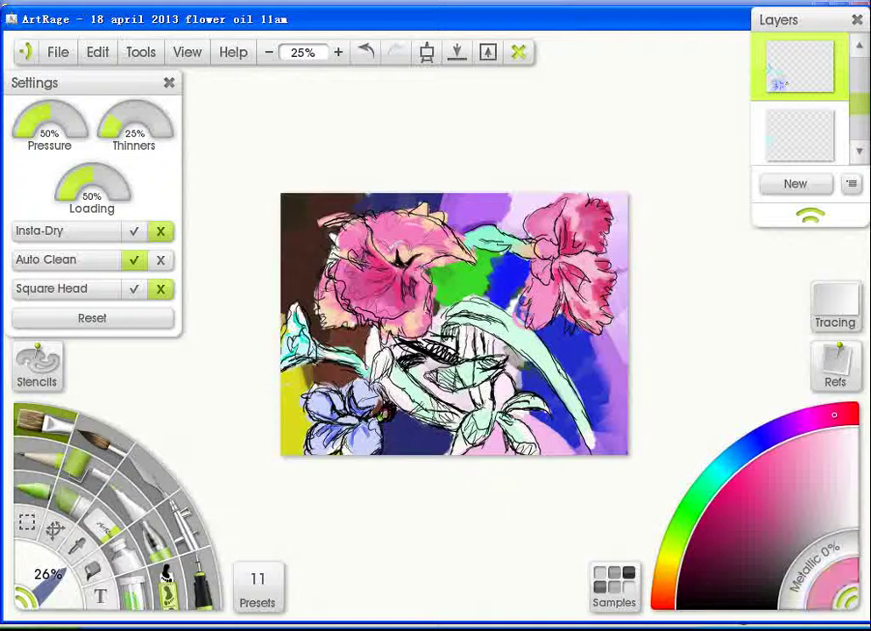
{"action": "left_click", "coordinate": [728, 497]}
{"action": "left_click", "coordinate": [835, 414]}
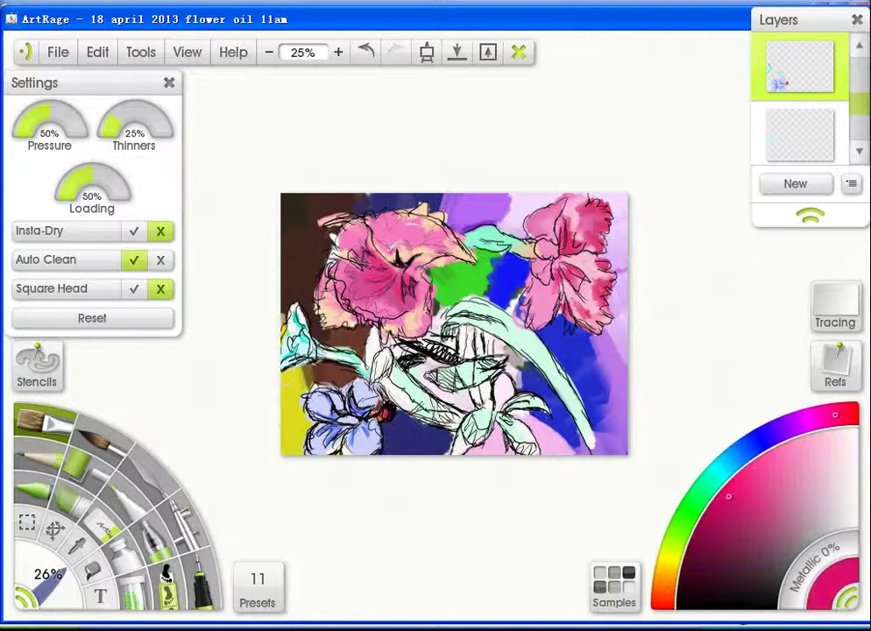
Add medium-blue strokes to the blue flower and pale cyan highlights to the left-edge flower.
{"action": "left_click", "coordinate": [753, 444]}
{"action": "left_click", "coordinate": [776, 463]}
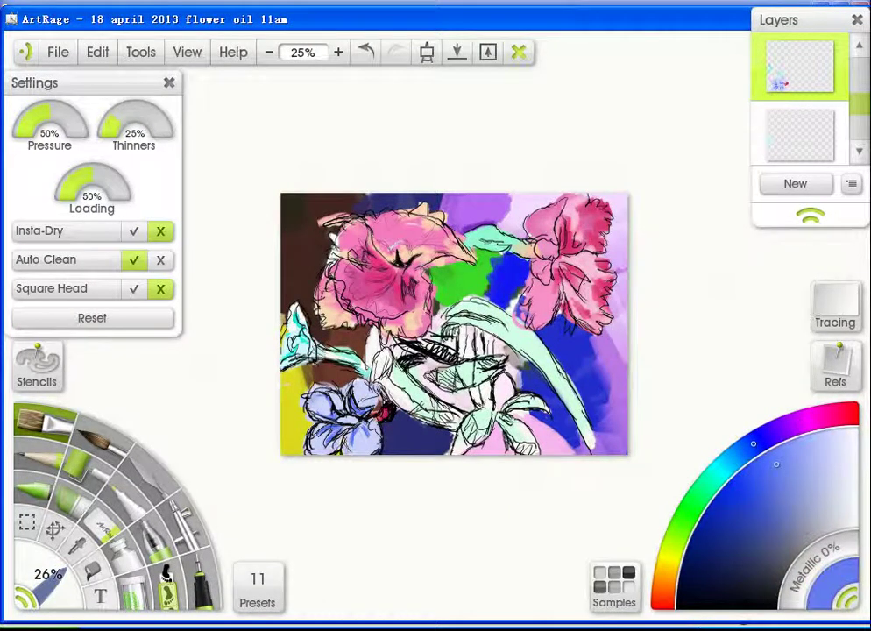
{"action": "left_click", "coordinate": [723, 466]}
{"action": "left_click", "coordinate": [836, 438]}
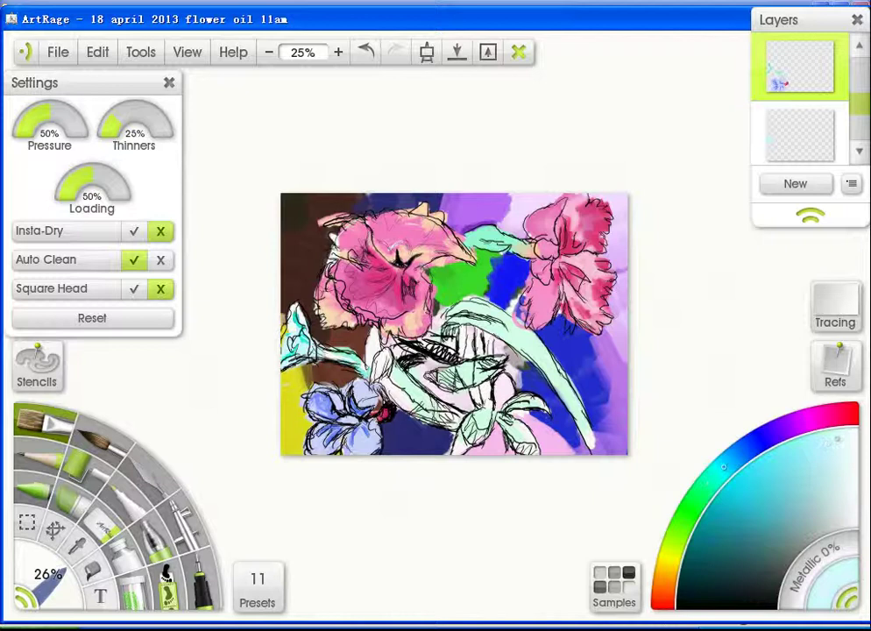
{"action": "left_click", "coordinate": [797, 448]}
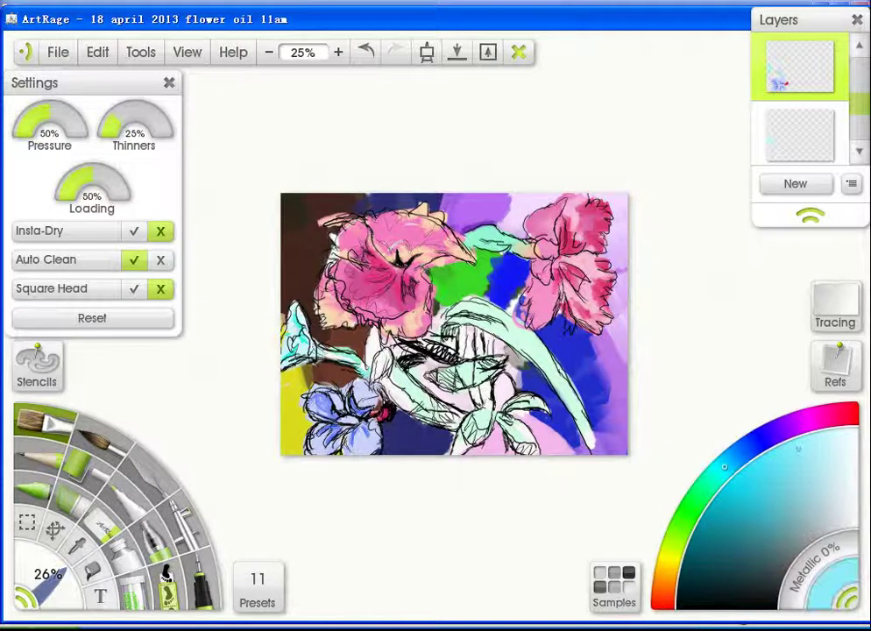
Add cyan shading and yellow-green strokes to the mint leaves and lower flower on the leaf layer.
{"action": "key", "text": "Page_Up"}
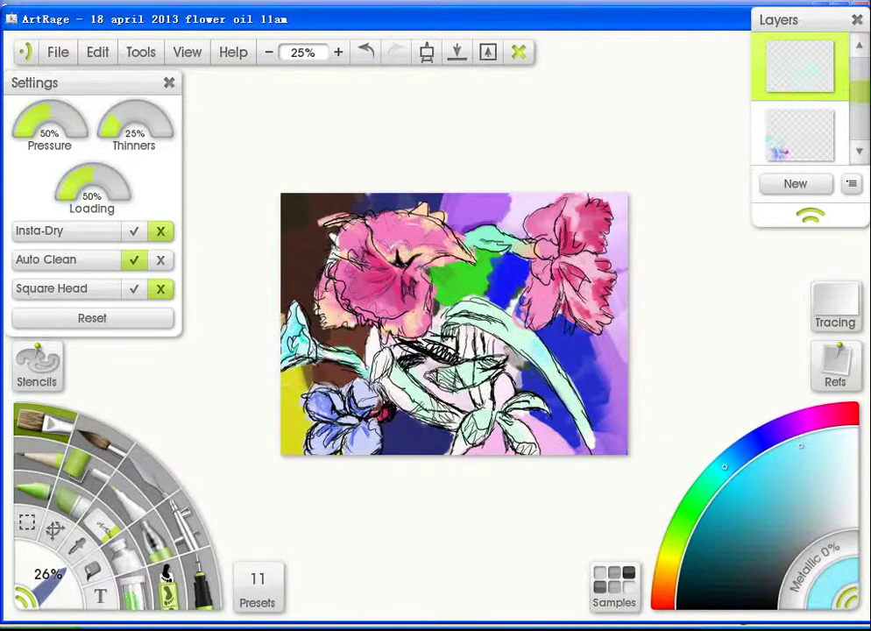
{"action": "left_click_drag", "start_coordinate": [443, 375], "coordinate": [452, 386]}
{"action": "left_click", "coordinate": [688, 507]}
{"action": "mouse_move", "coordinate": [522, 445]}
{"action": "left_mouse_down"}
{"action": "mouse_move", "coordinate": [531, 452]}
{"action": "mouse_move", "coordinate": [527, 438]}
{"action": "left_mouse_up"}
{"action": "left_click", "coordinate": [676, 540]}
{"action": "left_click", "coordinate": [770, 479]}
{"action": "left_click_drag", "start_coordinate": [531, 399], "coordinate": [547, 409]}
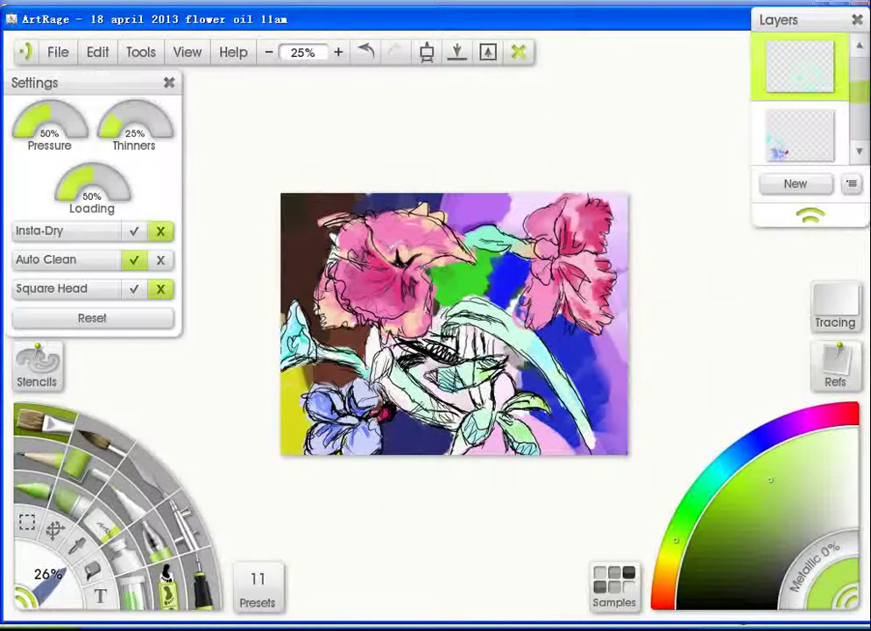
Paint the upright stems between the central leaves in olive and darker green.
{"action": "left_click", "coordinate": [759, 506]}
{"action": "mouse_move", "coordinate": [470, 331]}
{"action": "left_mouse_down"}
{"action": "mouse_move", "coordinate": [472, 354]}
{"action": "mouse_move", "coordinate": [461, 353]}
{"action": "mouse_move", "coordinate": [482, 407]}
{"action": "left_mouse_up"}
{"action": "left_click", "coordinate": [747, 532]}
{"action": "left_click", "coordinate": [747, 488]}
{"action": "left_click", "coordinate": [726, 517]}
{"action": "left_click", "coordinate": [731, 526]}
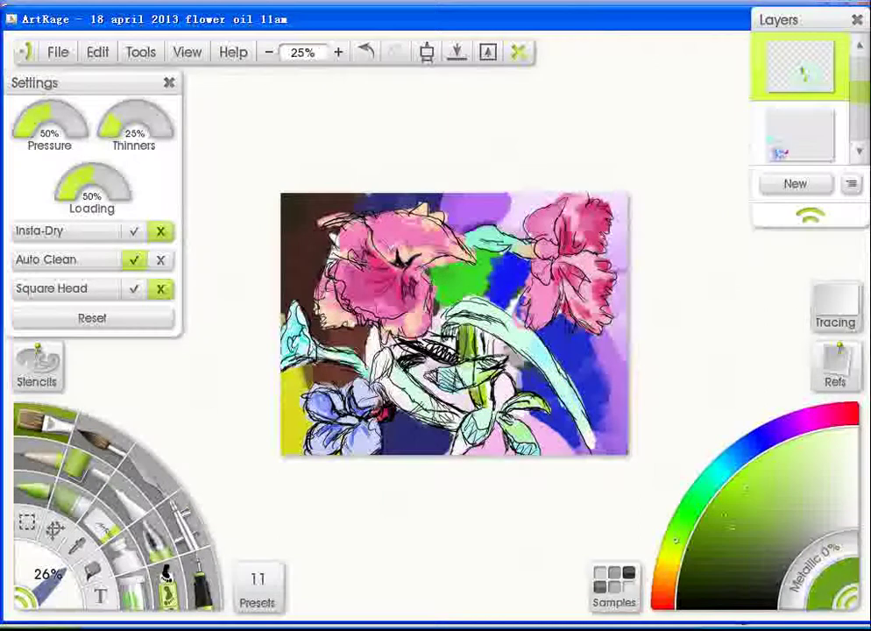
Add cyan and teal strokes to the lower-left petal of the green flower at the bottom.
{"action": "left_click", "coordinate": [720, 464]}
{"action": "left_click", "coordinate": [764, 473]}
{"action": "left_click", "coordinate": [785, 428]}
{"action": "left_click", "coordinate": [784, 471]}
{"action": "left_click", "coordinate": [705, 485]}
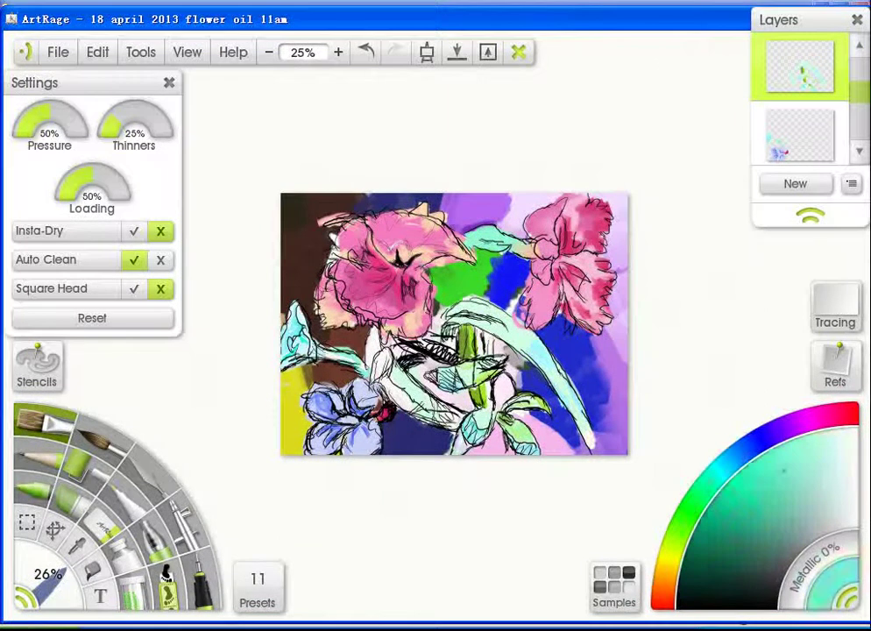
{"action": "left_click_drag", "start_coordinate": [453, 436], "coordinate": [449, 448]}
Brush yellow-green strokes over the centre and lower-left petal of the green flower.
{"action": "left_click", "coordinate": [689, 511]}
{"action": "left_click", "coordinate": [675, 542]}
{"action": "left_click", "coordinate": [769, 485]}
{"action": "left_click_drag", "start_coordinate": [486, 417], "coordinate": [475, 428]}
{"action": "left_click_drag", "start_coordinate": [454, 435], "coordinate": [447, 447]}
{"action": "left_click", "coordinate": [738, 507]}
{"action": "left_click_drag", "start_coordinate": [487, 410], "coordinate": [481, 418]}
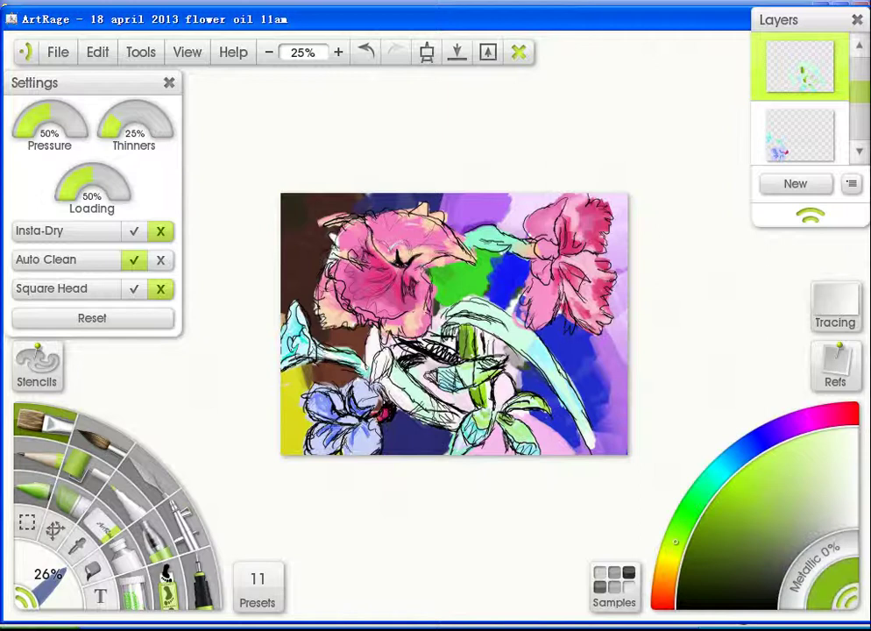
Darken the central stems and the area beside the green flower with olive, then pick lighter yellow-greens.
{"action": "left_click", "coordinate": [725, 537]}
{"action": "mouse_move", "coordinate": [518, 385]}
{"action": "left_mouse_down"}
{"action": "mouse_move", "coordinate": [509, 370]}
{"action": "mouse_move", "coordinate": [508, 391]}
{"action": "left_mouse_up"}
{"action": "left_click_drag", "start_coordinate": [477, 331], "coordinate": [481, 354]}
{"action": "left_click", "coordinate": [750, 487]}
{"action": "left_click", "coordinate": [782, 466]}
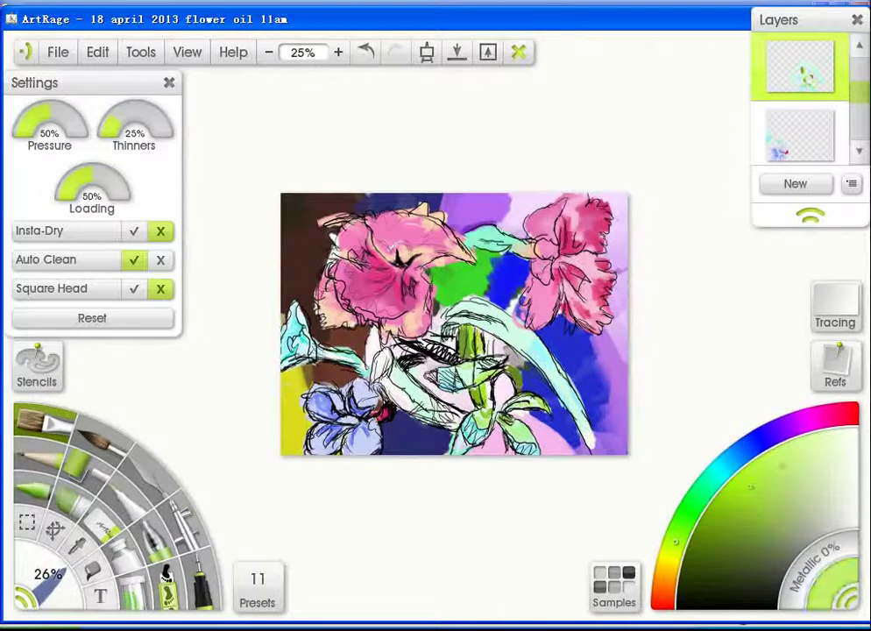
Paint the two buds above the blue flower with orange, pink, yellow-green and crimson strokes.
{"action": "scroll", "coordinate": [397, 312], "scroll_direction": "up", "scroll_amount": 1}
{"action": "left_click_drag", "start_coordinate": [397, 311], "coordinate": [396, 243]}
{"action": "left_click", "coordinate": [666, 585]}
{"action": "mouse_move", "coordinate": [352, 279]}
{"action": "left_mouse_down"}
{"action": "mouse_move", "coordinate": [345, 338]}
{"action": "mouse_move", "coordinate": [352, 311]}
{"action": "mouse_move", "coordinate": [371, 373]}
{"action": "left_mouse_up"}
{"action": "left_click", "coordinate": [832, 412]}
{"action": "left_click", "coordinate": [772, 470]}
{"action": "left_click", "coordinate": [670, 558]}
{"action": "left_click", "coordinate": [729, 525]}
{"action": "left_click", "coordinate": [837, 411]}
{"action": "left_click", "coordinate": [758, 474]}
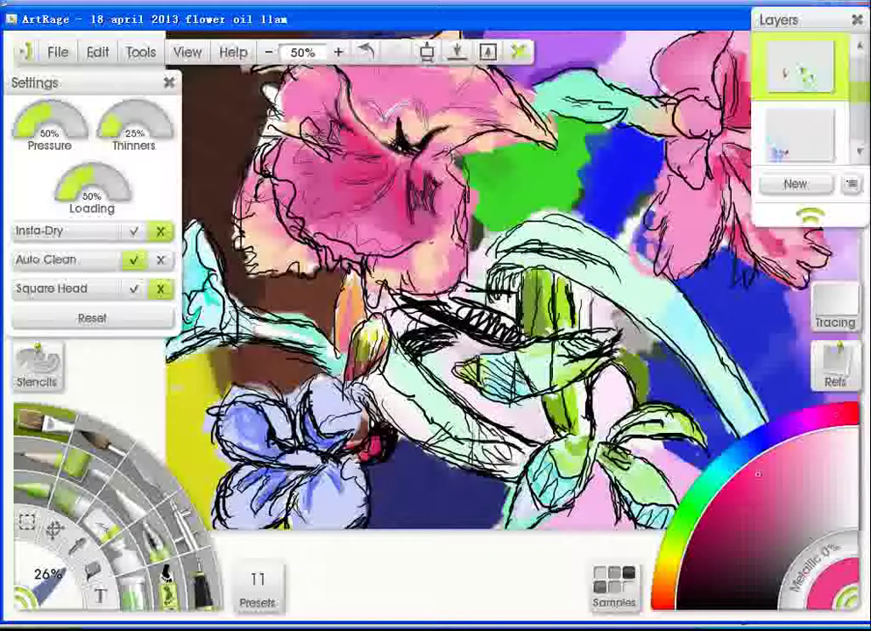
Paint crimson and light green strokes along the curved leaf between the buds and the green flower, then pick another colour.
{"action": "left_click", "coordinate": [698, 495]}
{"action": "mouse_move", "coordinate": [382, 322]}
{"action": "left_mouse_down"}
{"action": "mouse_move", "coordinate": [360, 379]}
{"action": "mouse_move", "coordinate": [407, 397]}
{"action": "left_mouse_up"}
{"action": "left_click", "coordinate": [832, 412]}
{"action": "left_click_drag", "start_coordinate": [418, 410], "coordinate": [504, 444]}
{"action": "left_click", "coordinate": [698, 495]}
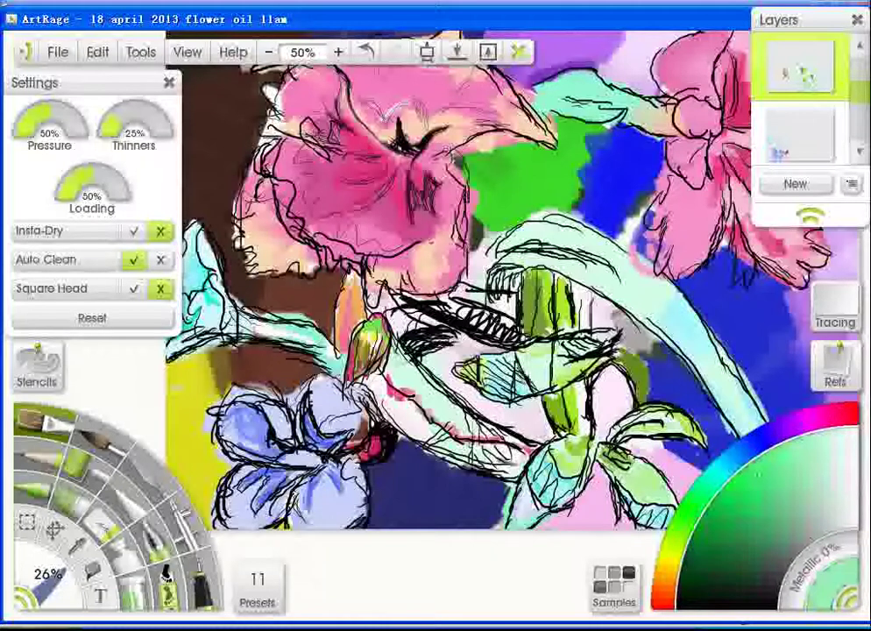
{"action": "mouse_move", "coordinate": [394, 368]}
{"action": "left_mouse_down"}
{"action": "mouse_move", "coordinate": [495, 442]}
{"action": "mouse_move", "coordinate": [414, 394]}
{"action": "mouse_move", "coordinate": [453, 424]}
{"action": "mouse_move", "coordinate": [491, 438]}
{"action": "left_mouse_up"}
{"action": "left_click", "coordinate": [680, 529]}
{"action": "left_click", "coordinate": [763, 454]}
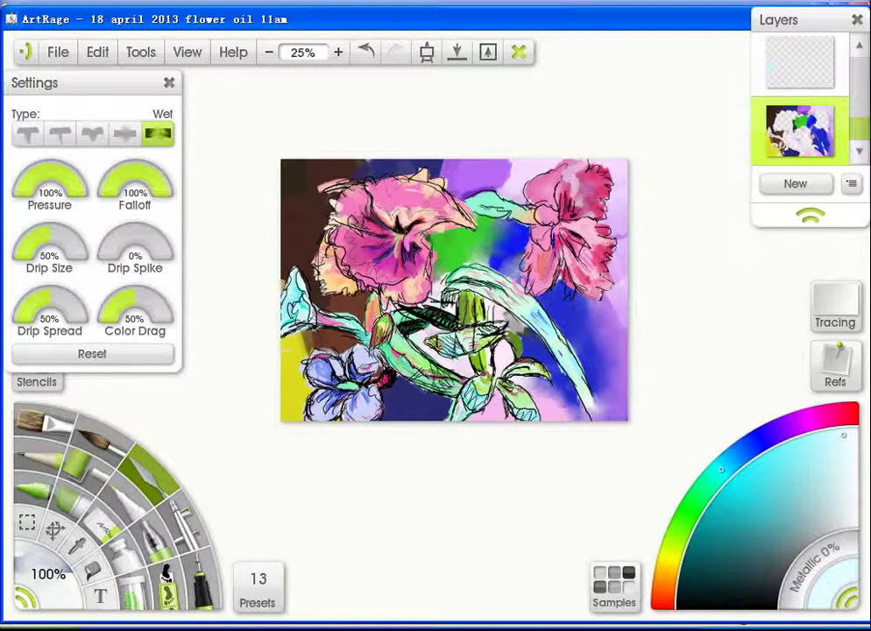
Blend the background colours beside the large pink flower and above the left stem with the wet palette knife.
{"action": "mouse_move", "coordinate": [331, 309]}
{"action": "left_mouse_down"}
{"action": "mouse_move", "coordinate": [311, 297]}
{"action": "mouse_move", "coordinate": [301, 306]}
{"action": "left_mouse_up"}
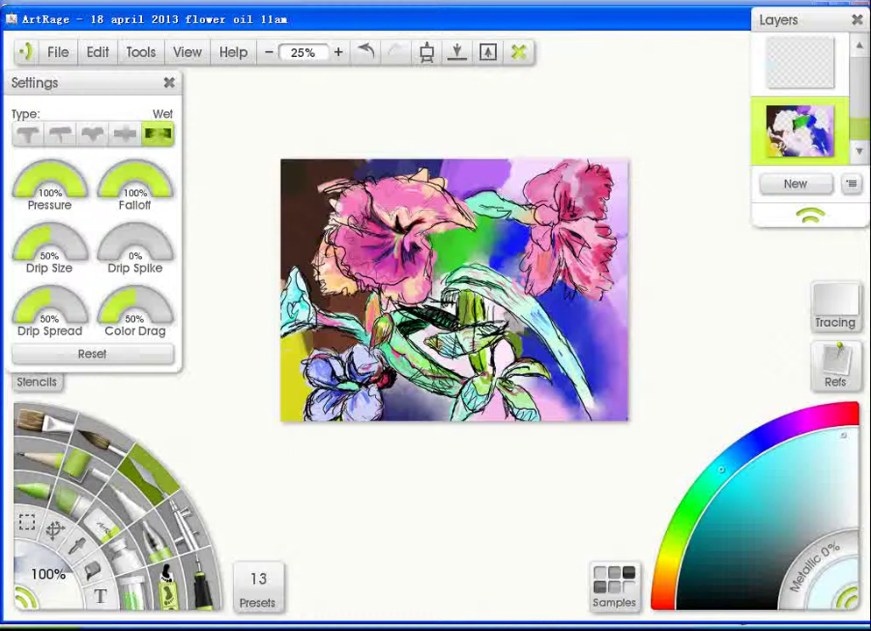
{"action": "mouse_move", "coordinate": [367, 291]}
{"action": "left_mouse_down"}
{"action": "mouse_move", "coordinate": [364, 305]}
{"action": "mouse_move", "coordinate": [337, 306]}
{"action": "mouse_move", "coordinate": [310, 286]}
{"action": "mouse_move", "coordinate": [303, 242]}
{"action": "mouse_move", "coordinate": [310, 270]}
{"action": "mouse_move", "coordinate": [302, 263]}
{"action": "mouse_move", "coordinate": [284, 277]}
{"action": "left_mouse_up"}
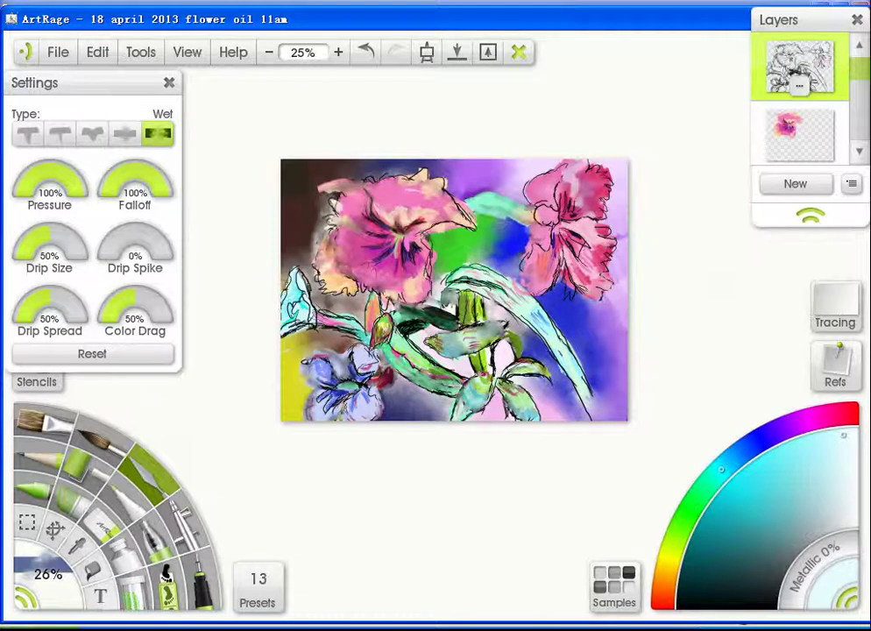
Smudge the black outlines over the green stems and large pink flower with the wet palette knife, undoing and redoing strokes to compare.
{"action": "key", "text": "ctrl+z"}
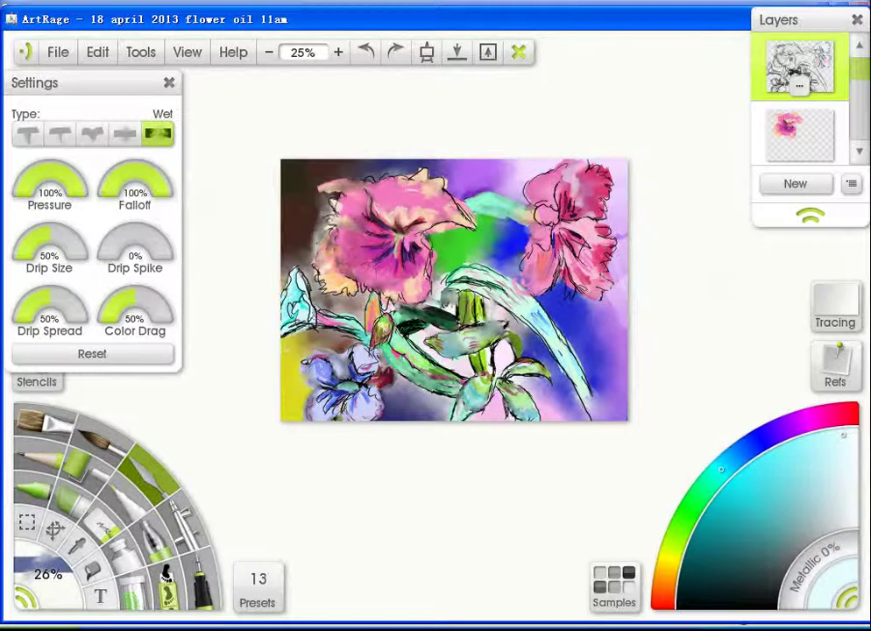
{"action": "left_click_drag", "start_coordinate": [457, 291], "coordinate": [459, 319]}
{"action": "left_click_drag", "start_coordinate": [365, 225], "coordinate": [384, 292]}
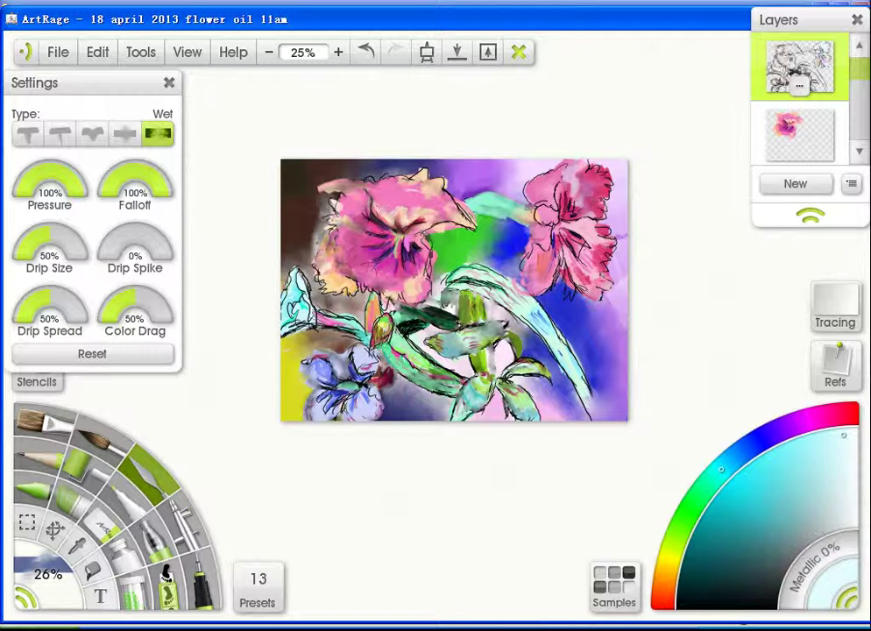
{"action": "key", "text": "ctrl+z"}
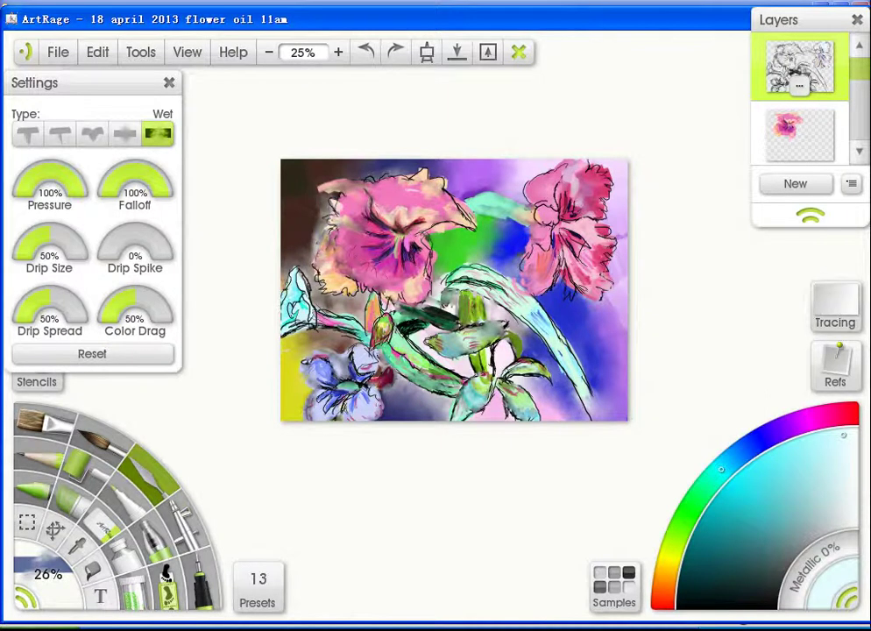
{"action": "key", "text": "ctrl+y"}
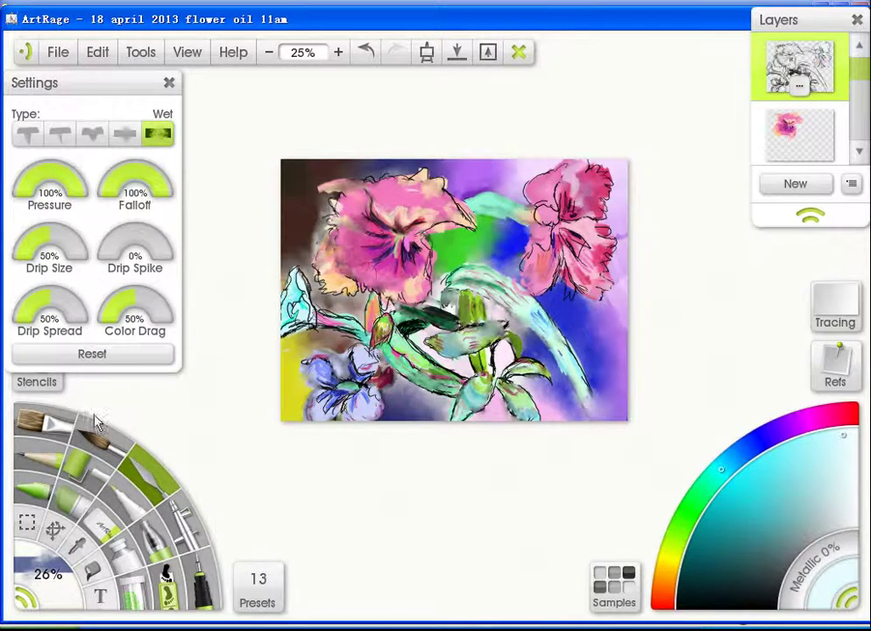
Move the Settings panel farther from the canvas while keeping the menu bar uncovered.
{"action": "mouse_move", "coordinate": [73, 88]}
{"action": "left_mouse_down"}
{"action": "mouse_move", "coordinate": [56, 197]}
{"action": "mouse_move", "coordinate": [59, 84]}
{"action": "left_mouse_up"}
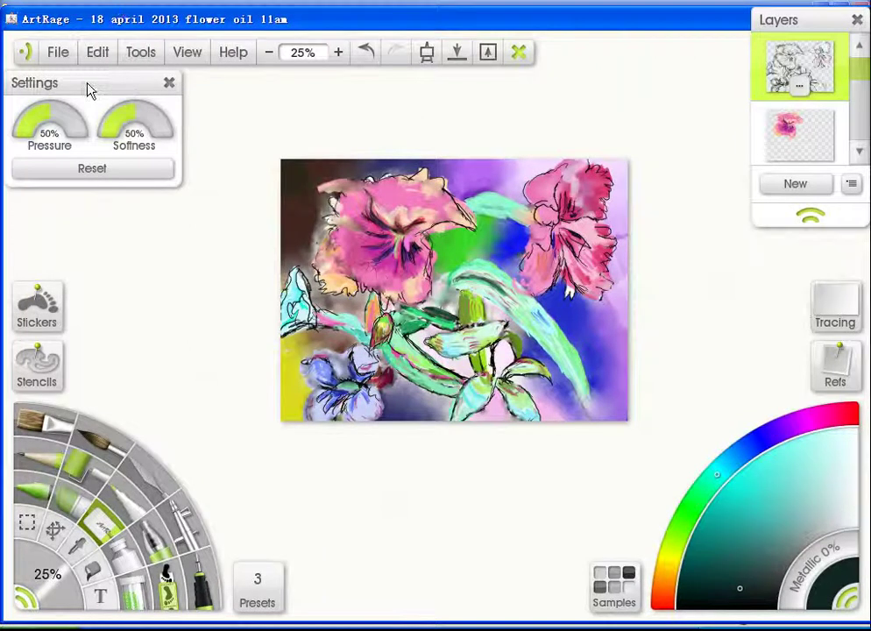
{"action": "mouse_move", "coordinate": [88, 87]}
{"action": "left_mouse_down"}
{"action": "mouse_move", "coordinate": [101, 217]}
{"action": "mouse_move", "coordinate": [83, 107]}
{"action": "mouse_move", "coordinate": [88, 79]}
{"action": "left_mouse_up"}
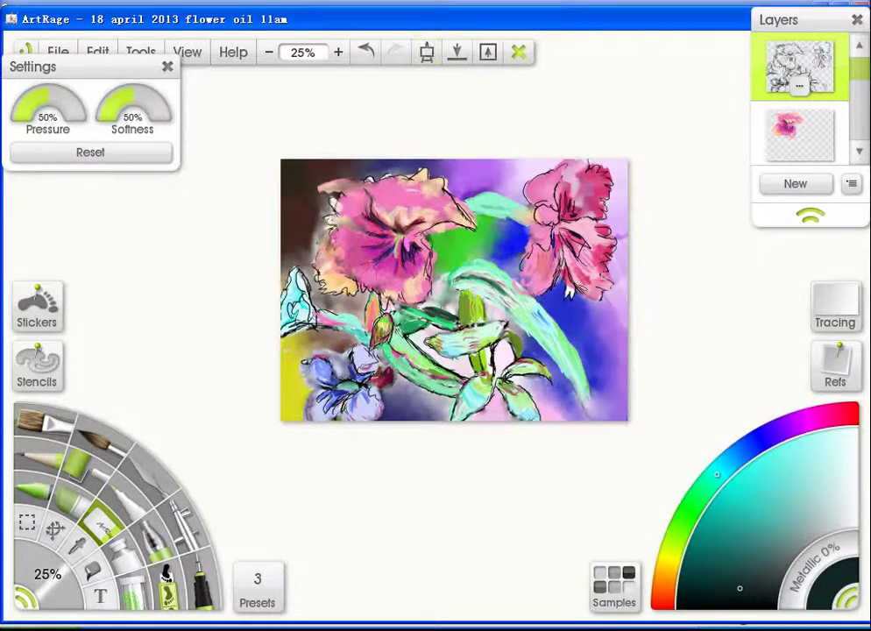
{"action": "key", "text": "alt+Tab"}
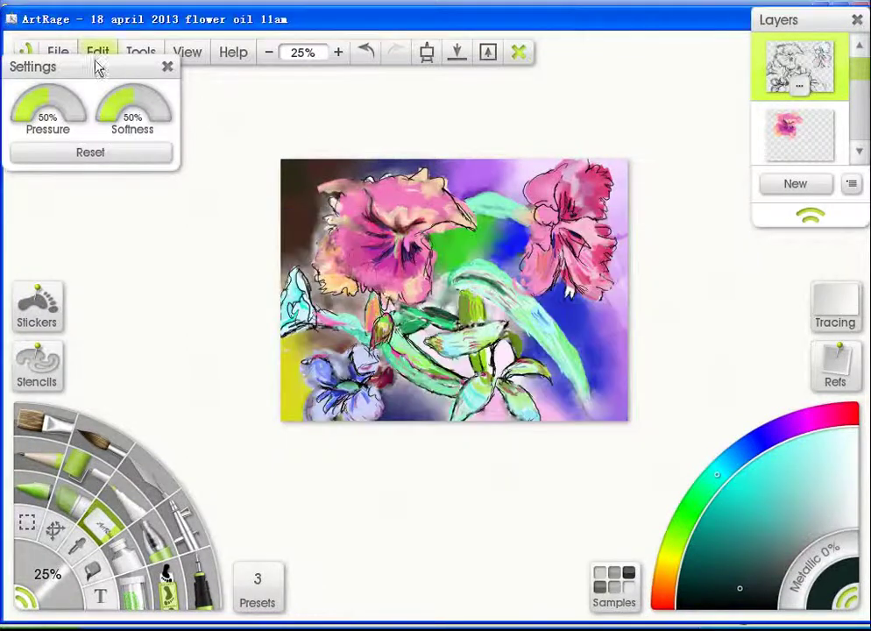
{"action": "left_click_drag", "start_coordinate": [96, 66], "coordinate": [72, 109]}
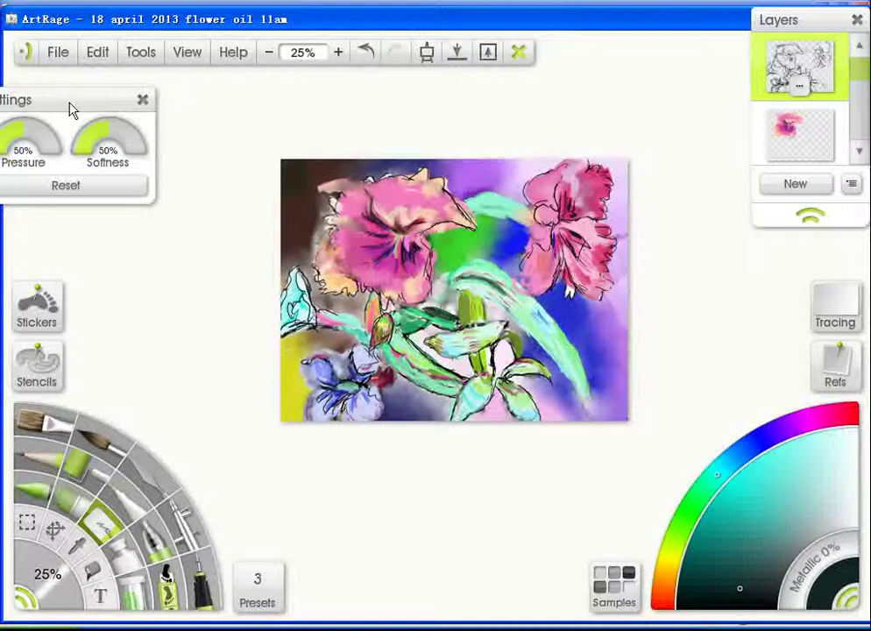